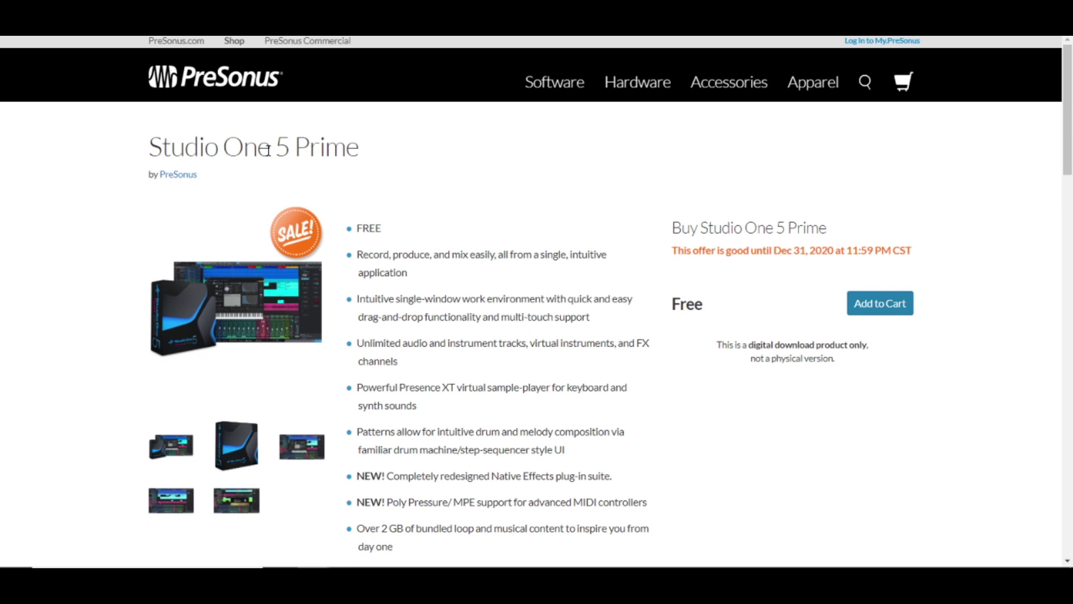
{"action": "left_click_drag", "start_coordinate": [294, 148], "coordinate": [353, 149]}
{"action": "left_click", "coordinate": [353, 149]}
{"action": "scroll", "coordinate": [392, 273], "scroll_direction": "down", "scroll_amount": 1}
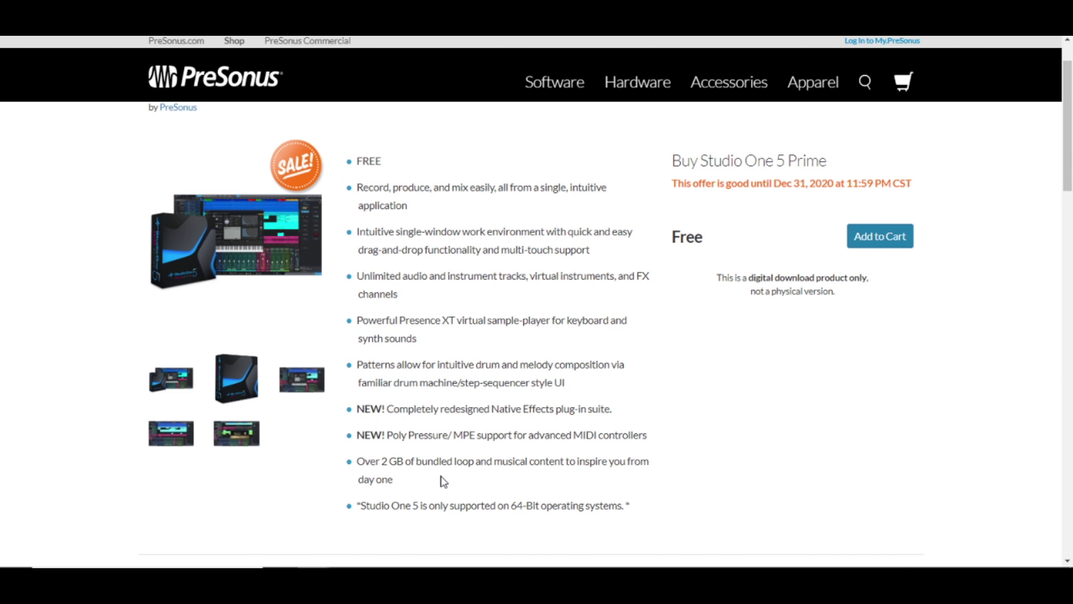
{"action": "left_click_drag", "start_coordinate": [383, 458], "coordinate": [454, 460]}
{"action": "left_click", "coordinate": [478, 458]}
{"action": "left_click_drag", "start_coordinate": [673, 183], "coordinate": [809, 185]}
{"action": "left_click", "coordinate": [634, 372]}
{"action": "scroll", "coordinate": [635, 372], "scroll_direction": "up", "scroll_amount": 1}
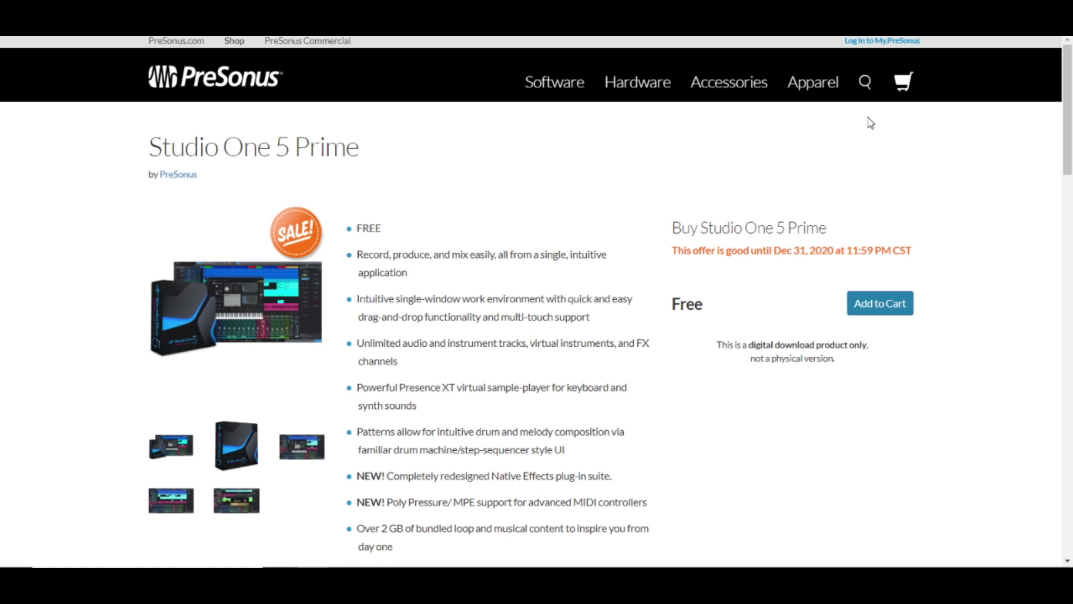
Step: Go to the My.PreSonus login page and dismiss the Create Account form
{"action": "left_click", "coordinate": [872, 42]}
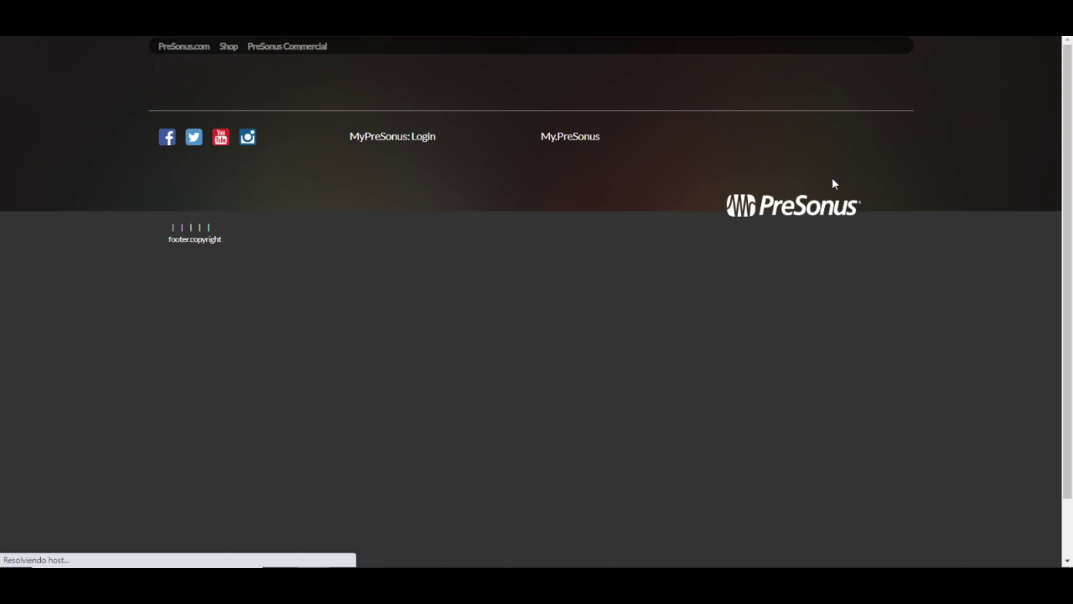
{"action": "scroll", "coordinate": [357, 257], "scroll_direction": "down", "scroll_amount": 1}
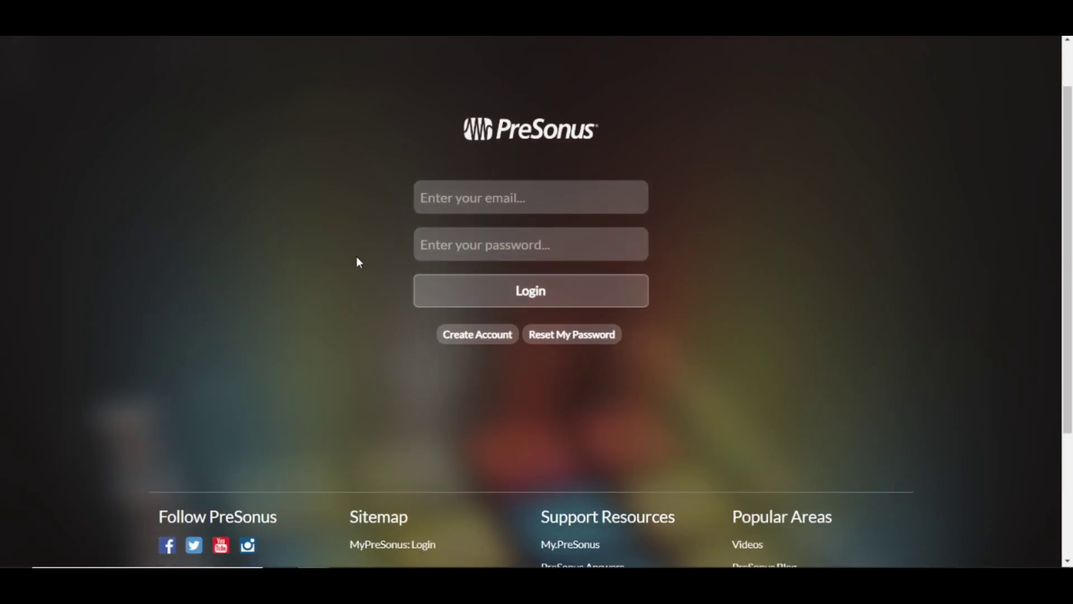
{"action": "scroll", "coordinate": [357, 250], "scroll_direction": "up", "scroll_amount": 1}
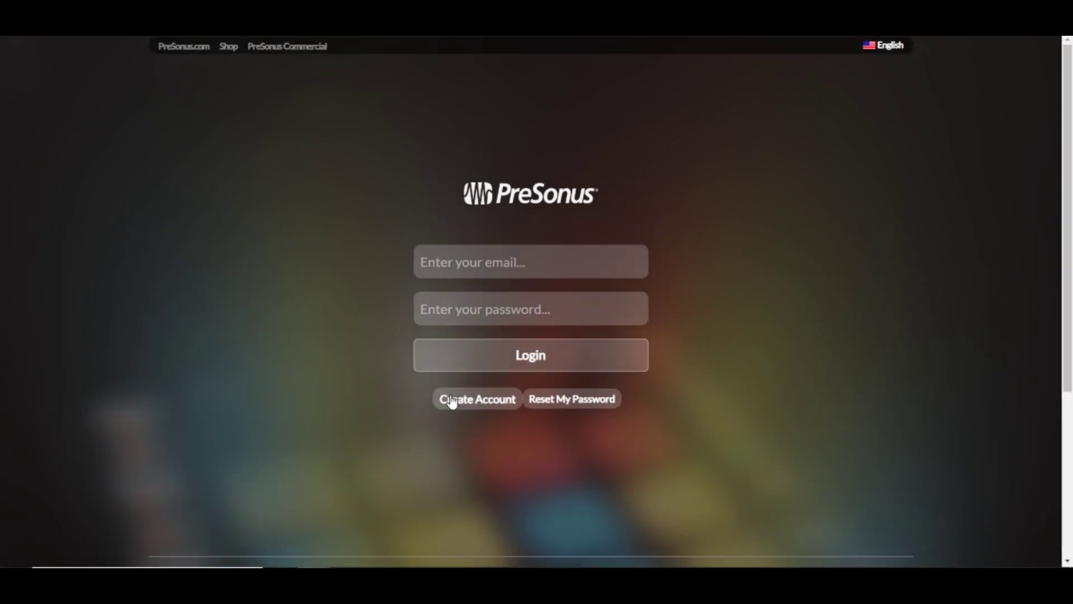
{"action": "left_click", "coordinate": [468, 404]}
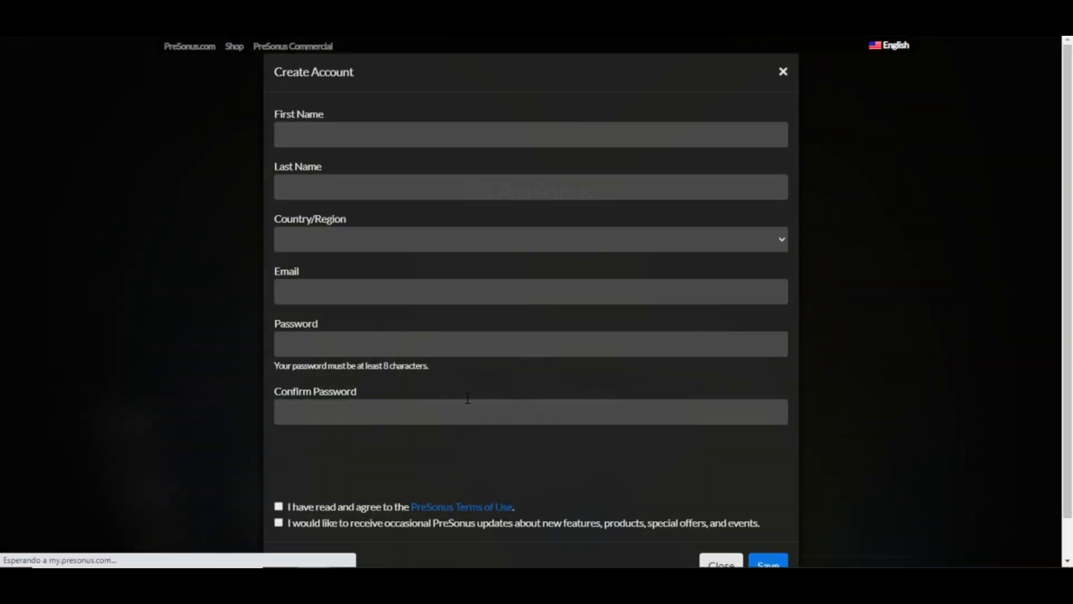
{"action": "scroll", "coordinate": [389, 167], "scroll_direction": "down", "scroll_amount": 1}
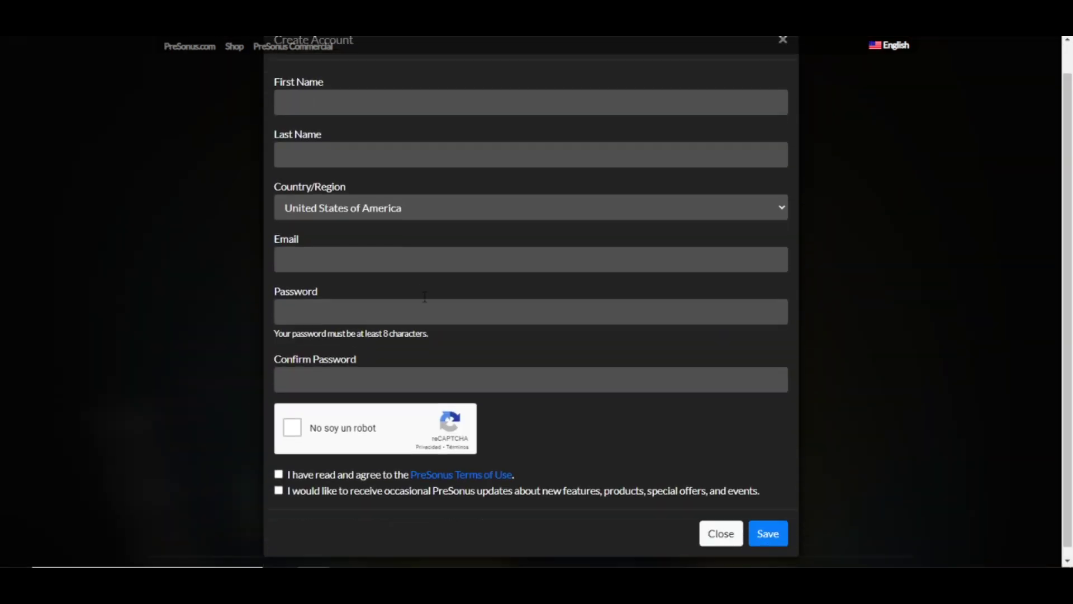
{"action": "scroll", "coordinate": [727, 112], "scroll_direction": "up", "scroll_amount": 1}
{"action": "left_click", "coordinate": [783, 72]}
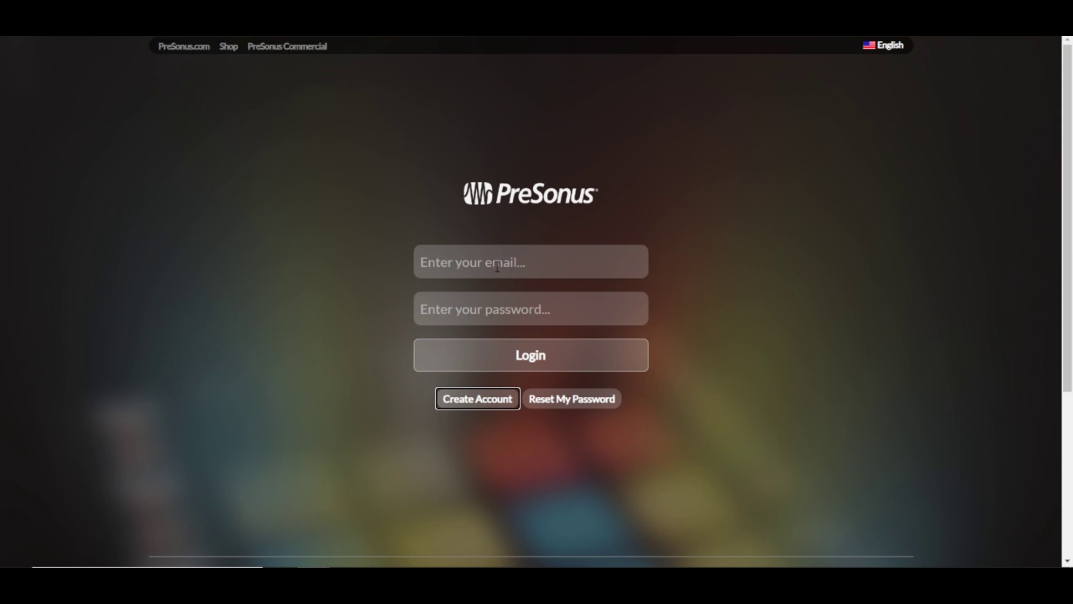
Step: Log in to the PreSonus account and return to the Studio One 5 Prime page
{"action": "left_click", "coordinate": [88, 329]}
{"action": "scroll", "coordinate": [88, 329], "scroll_direction": "down", "scroll_amount": 6}
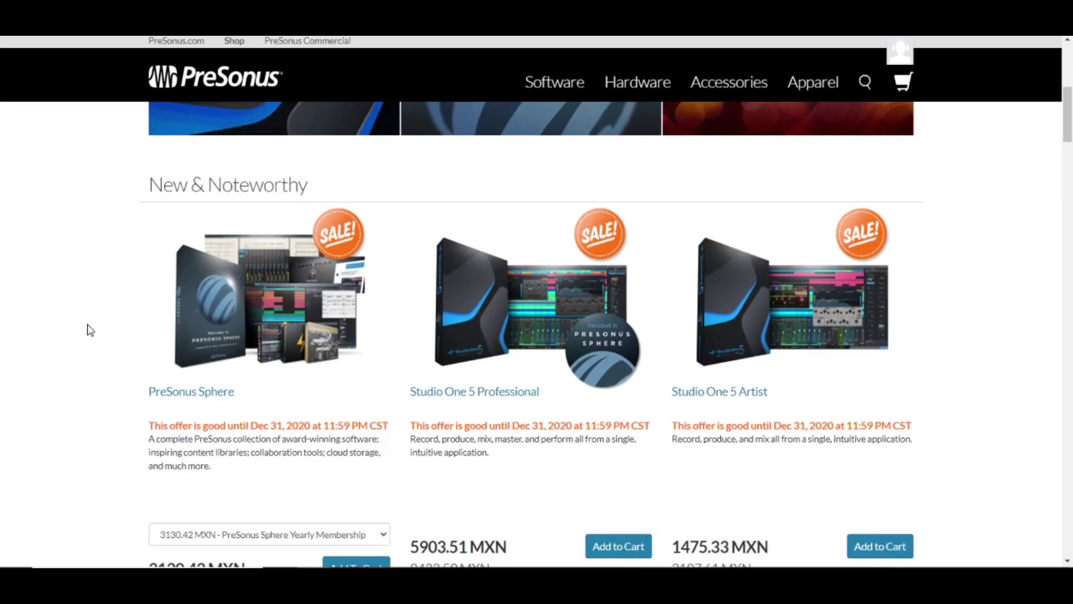
{"action": "scroll", "coordinate": [87, 329], "scroll_direction": "down", "scroll_amount": 3}
{"action": "scroll", "coordinate": [88, 328], "scroll_direction": "up", "scroll_amount": 10}
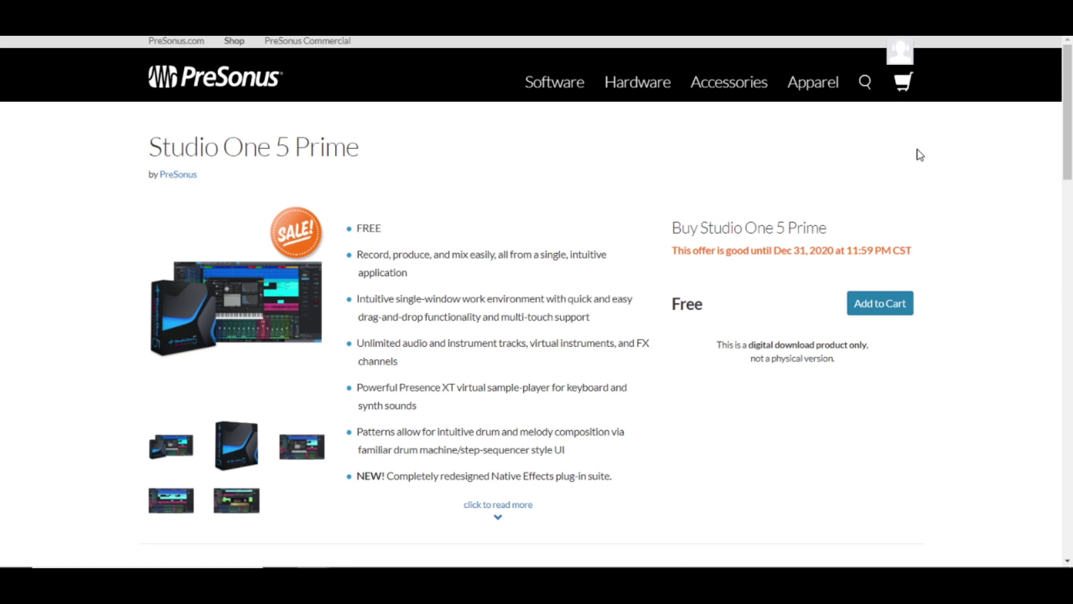
Step: Add the free Studio One 5 Prime to the cart, check out, and open its registered product page
{"action": "left_click", "coordinate": [880, 307]}
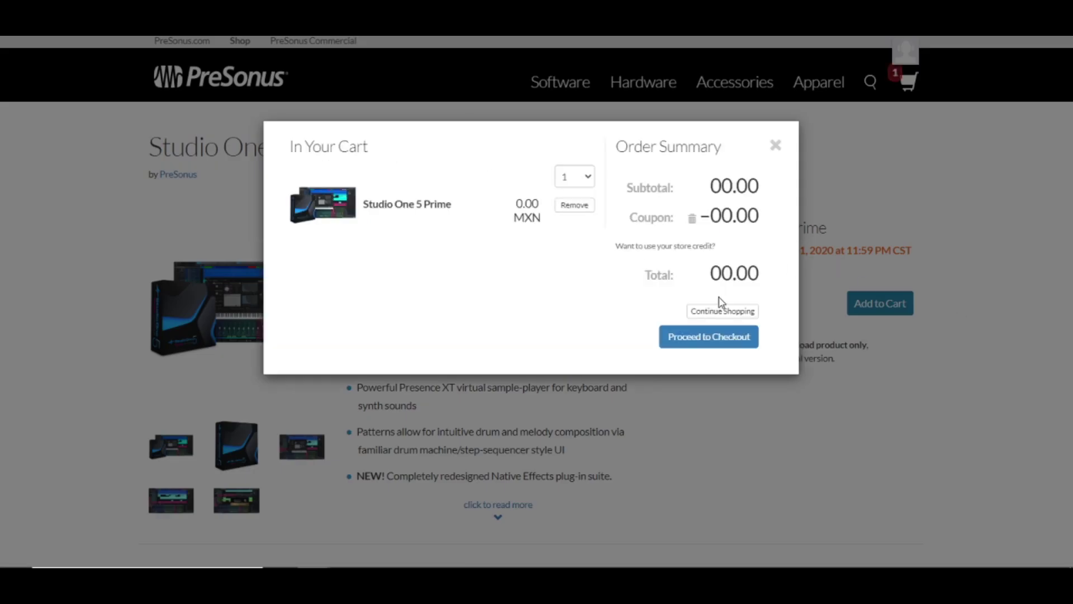
{"action": "left_click", "coordinate": [709, 338]}
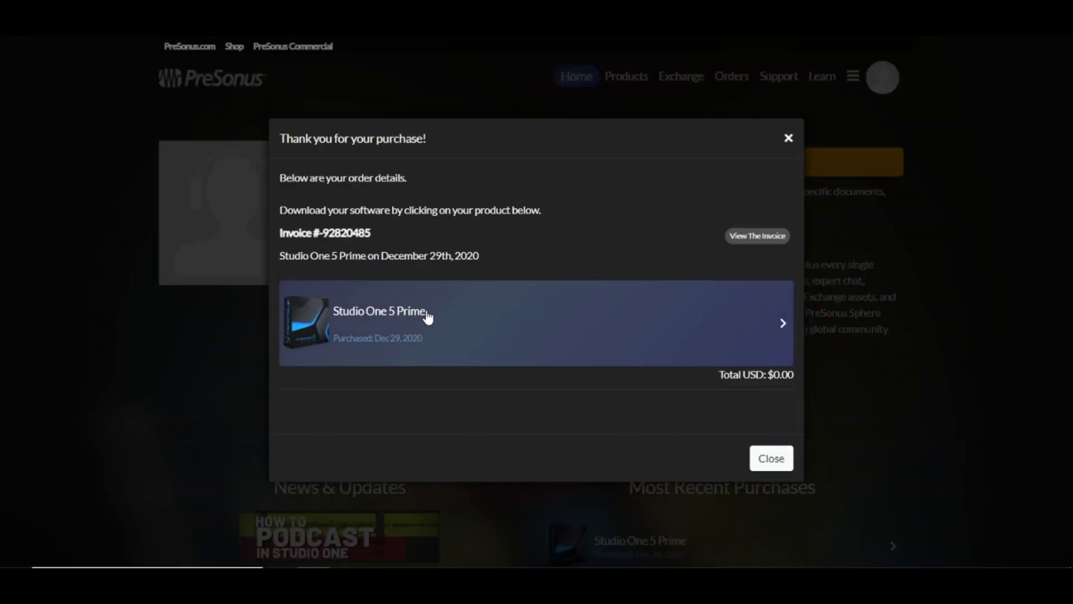
{"action": "left_click", "coordinate": [669, 317]}
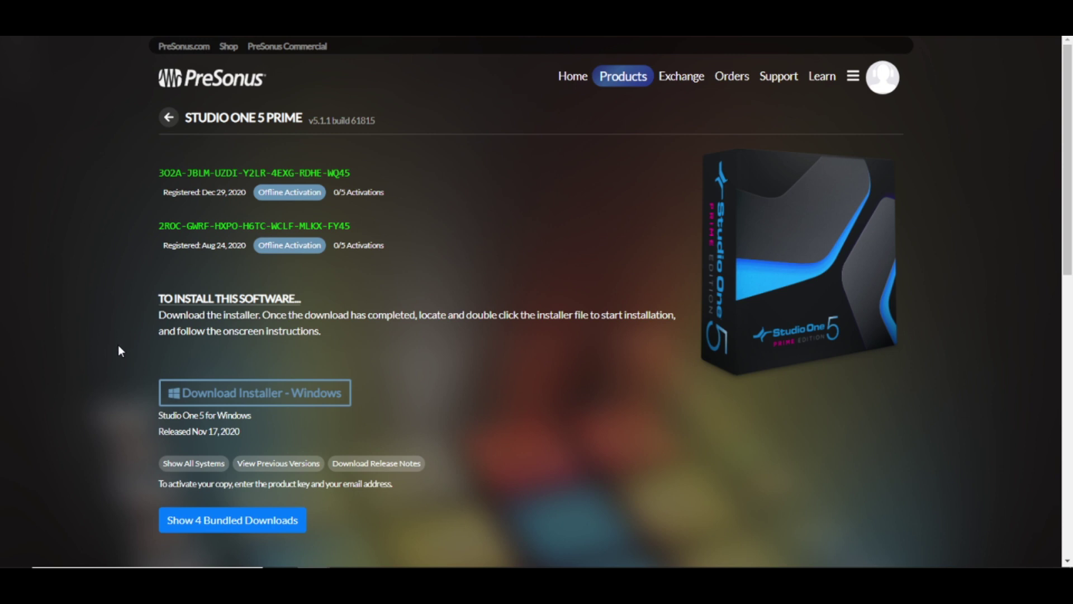
Step: Download the Studio One 5 Windows installer and run the .exe from the download bar
{"action": "scroll", "coordinate": [119, 347], "scroll_direction": "down", "scroll_amount": 1}
{"action": "scroll", "coordinate": [116, 349], "scroll_direction": "up", "scroll_amount": 1}
{"action": "scroll", "coordinate": [114, 358], "scroll_direction": "down", "scroll_amount": 2}
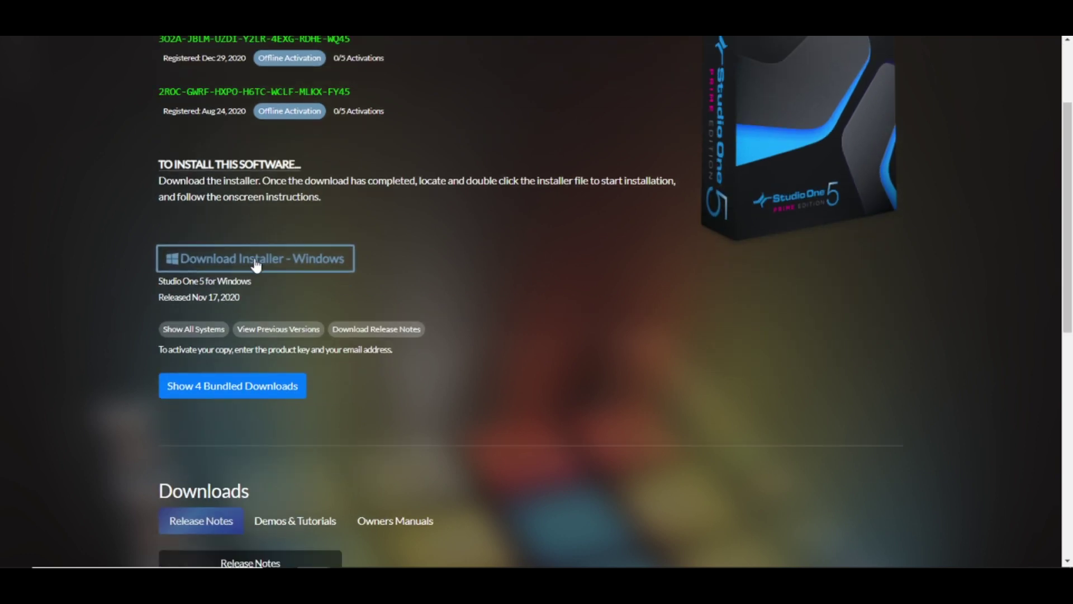
{"action": "left_click", "coordinate": [256, 265]}
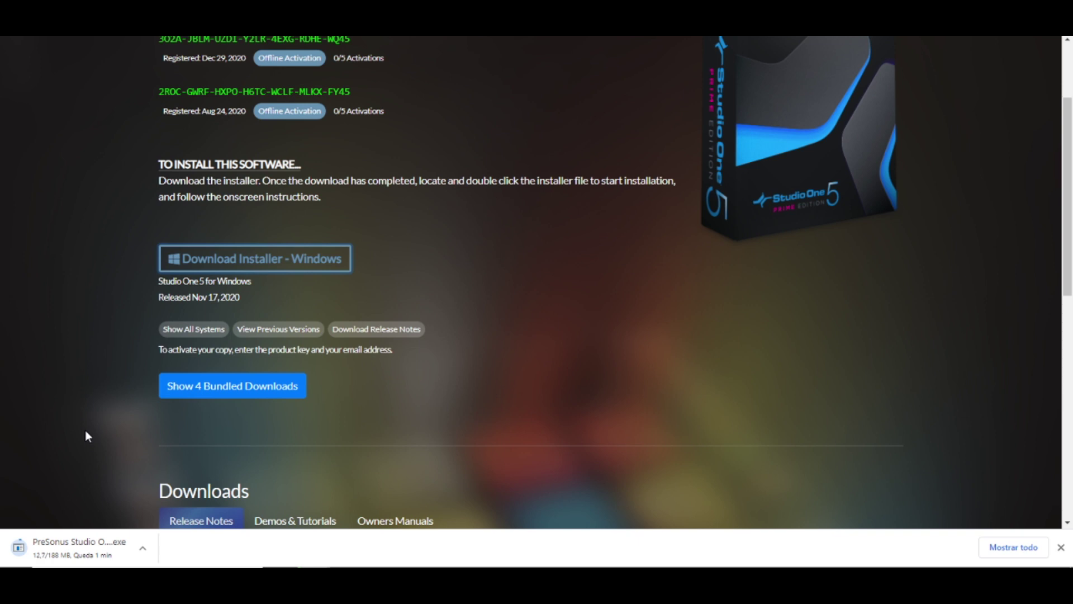
{"action": "scroll", "coordinate": [85, 431], "scroll_direction": "up", "scroll_amount": 2}
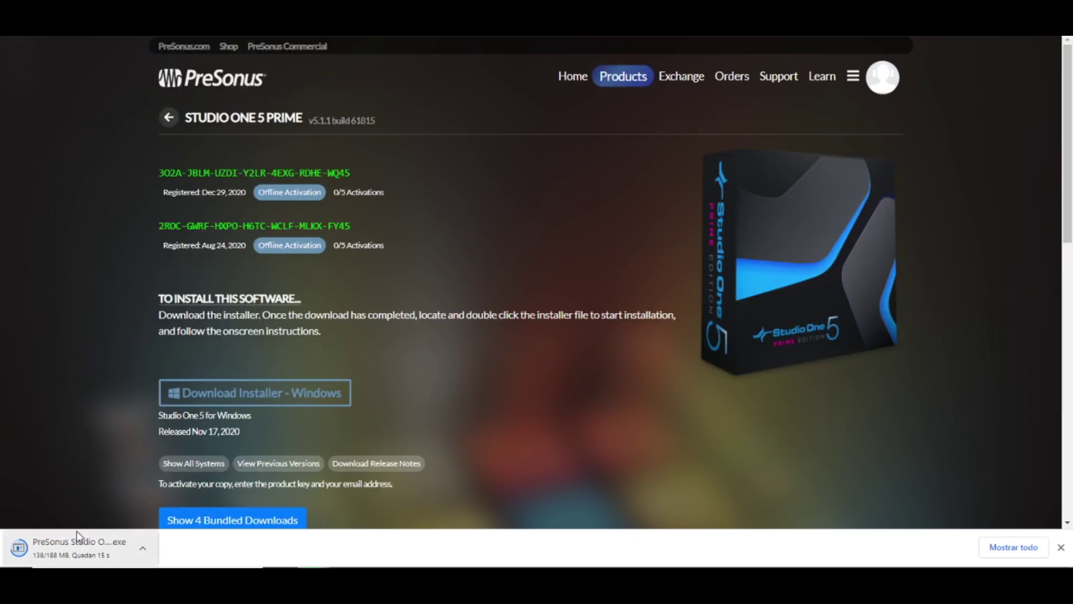
{"action": "left_click", "coordinate": [143, 549]}
{"action": "left_click", "coordinate": [162, 474]}
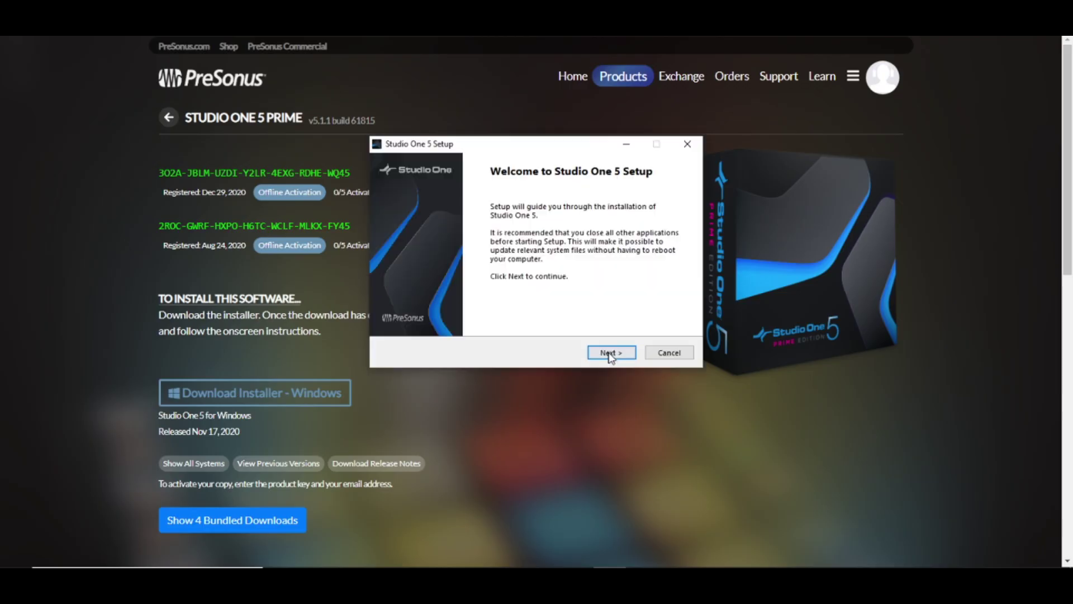
Step: Accept the licence agreement and install Studio One 5 to the default location
{"action": "left_click", "coordinate": [610, 353]}
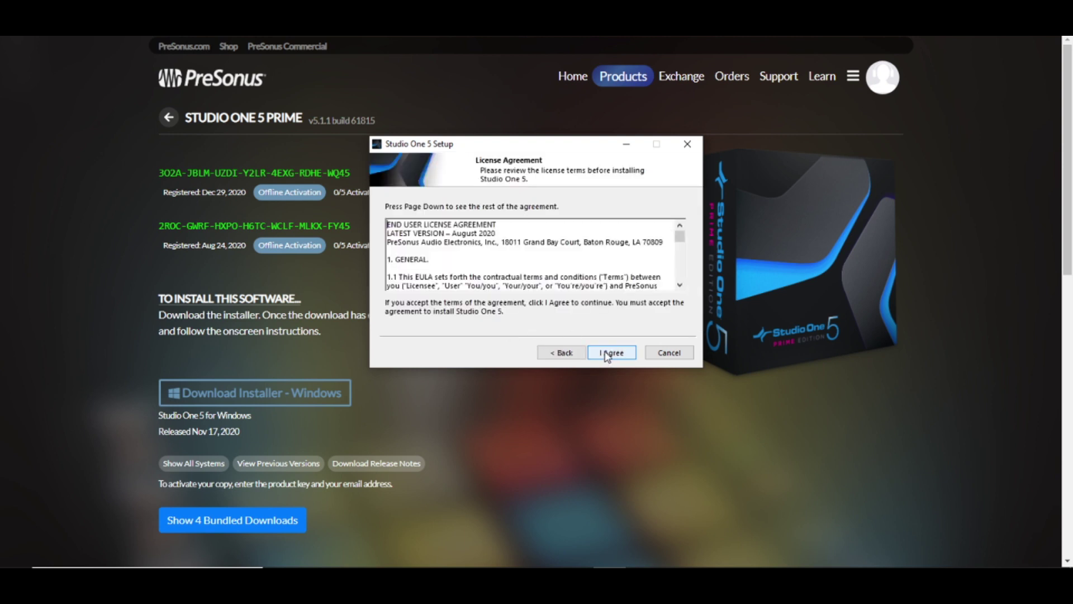
{"action": "left_click", "coordinate": [608, 355]}
{"action": "left_click", "coordinate": [613, 353]}
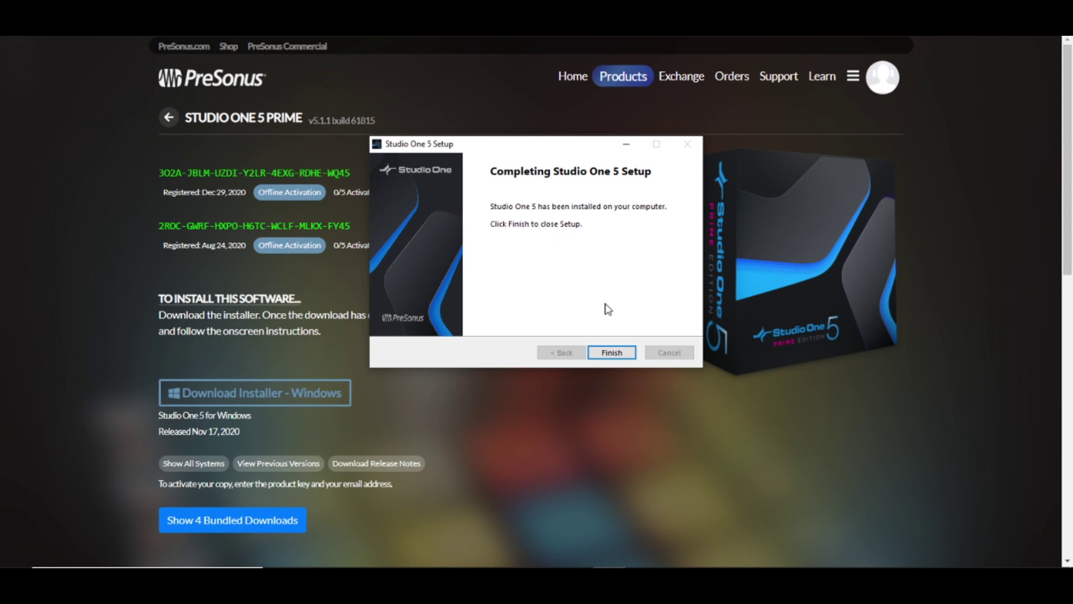
Step: Finish setup, launch Studio One 5 by searching 'studio one 5', and accept its EULA
{"action": "left_click", "coordinate": [611, 352]}
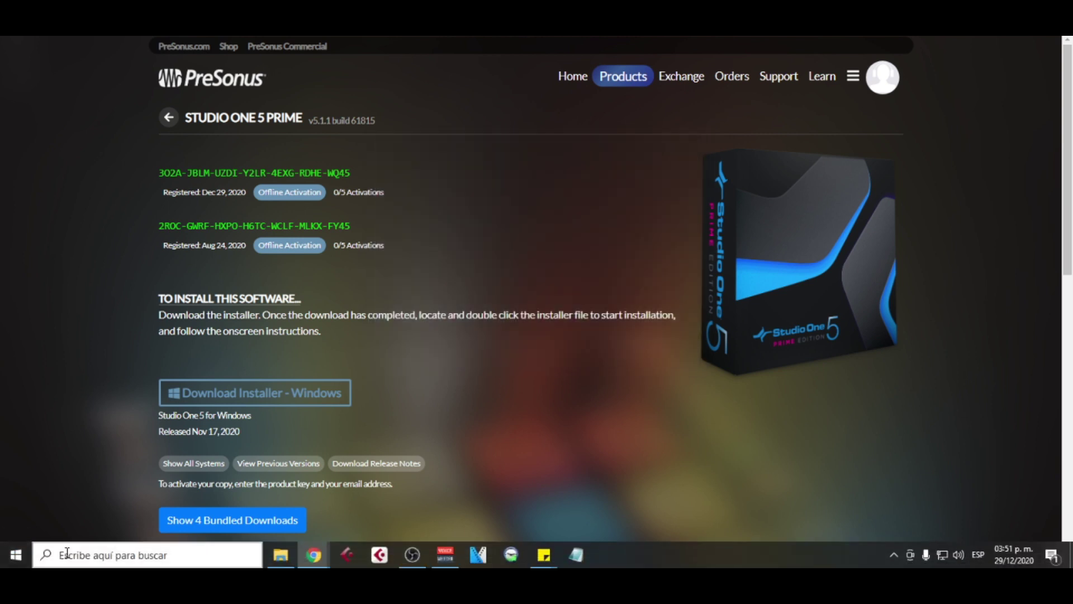
{"action": "left_click", "coordinate": [75, 554]}
{"action": "type", "text": "studio one 5"}
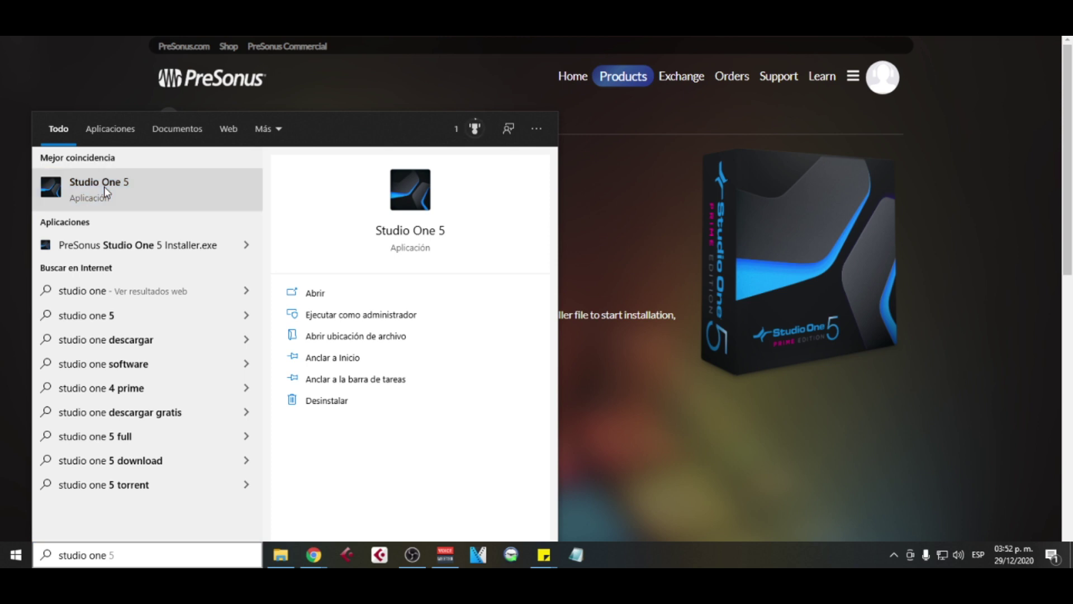
{"action": "left_click", "coordinate": [104, 186]}
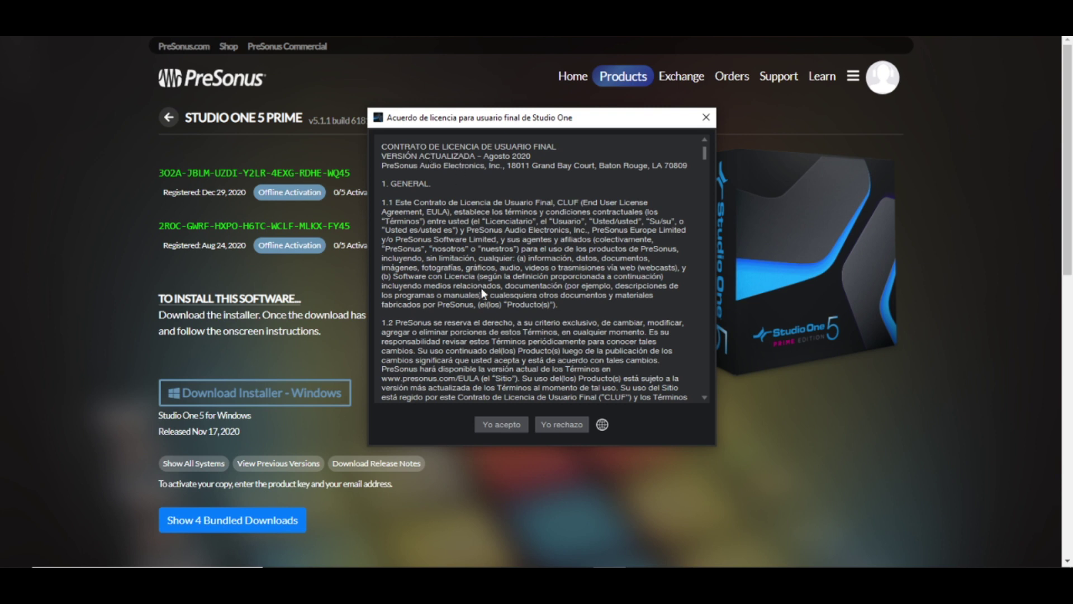
{"action": "left_click", "coordinate": [495, 425]}
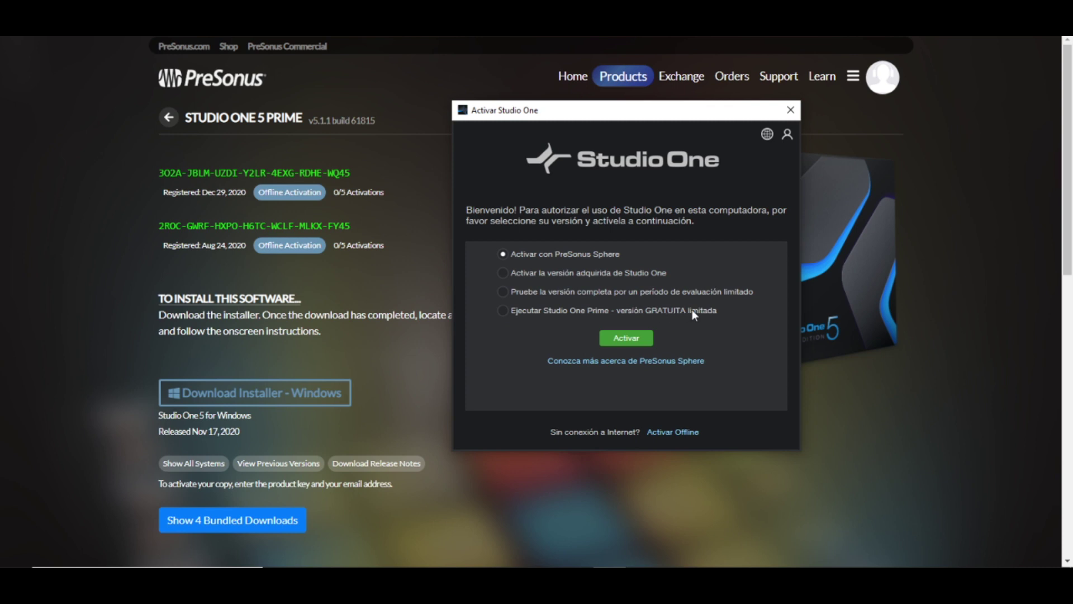
Step: Choose Ejecutar Studio One Prime, activate it, and confirm the success message
{"action": "left_click", "coordinate": [509, 312]}
{"action": "left_click", "coordinate": [619, 339]}
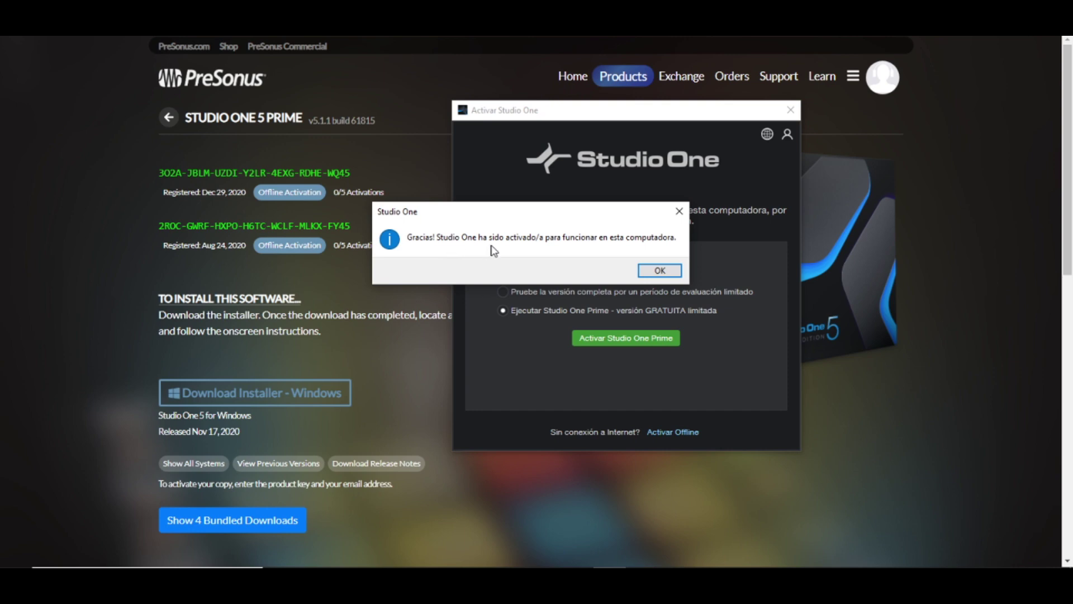
{"action": "left_click", "coordinate": [656, 271]}
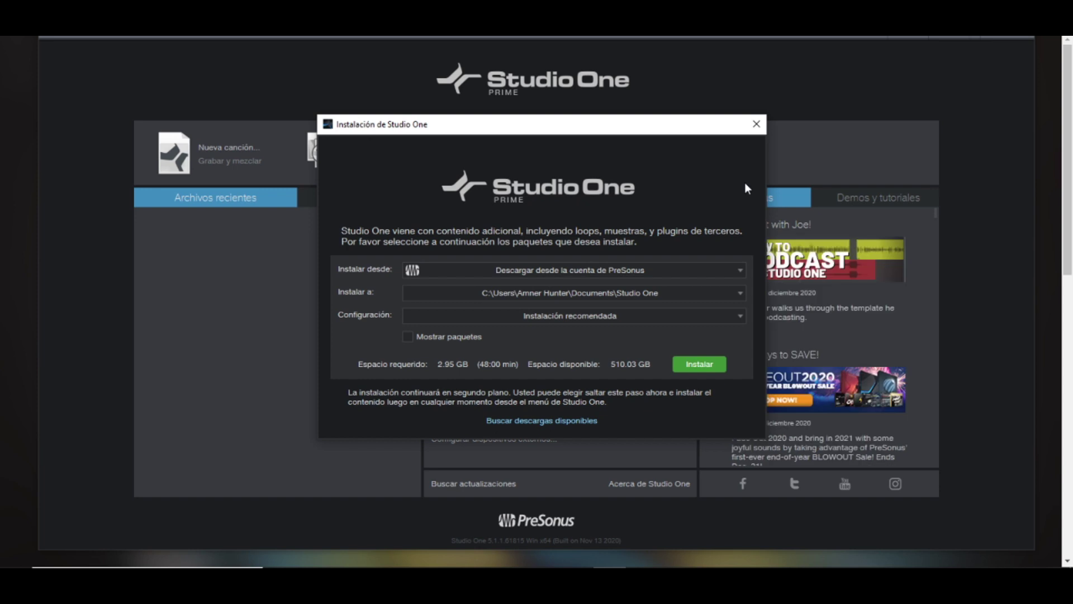
Step: Install the recommended 2.95 GB bundled content and move the Transferir progress window aside
{"action": "left_click_drag", "start_coordinate": [511, 128], "coordinate": [517, 106]}
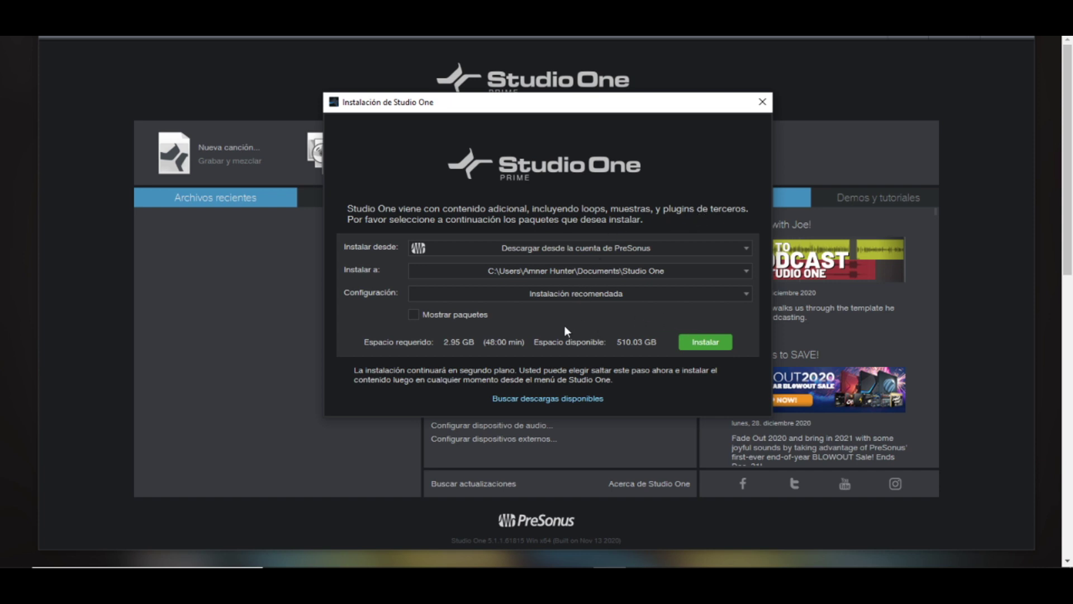
{"action": "left_click", "coordinate": [704, 342]}
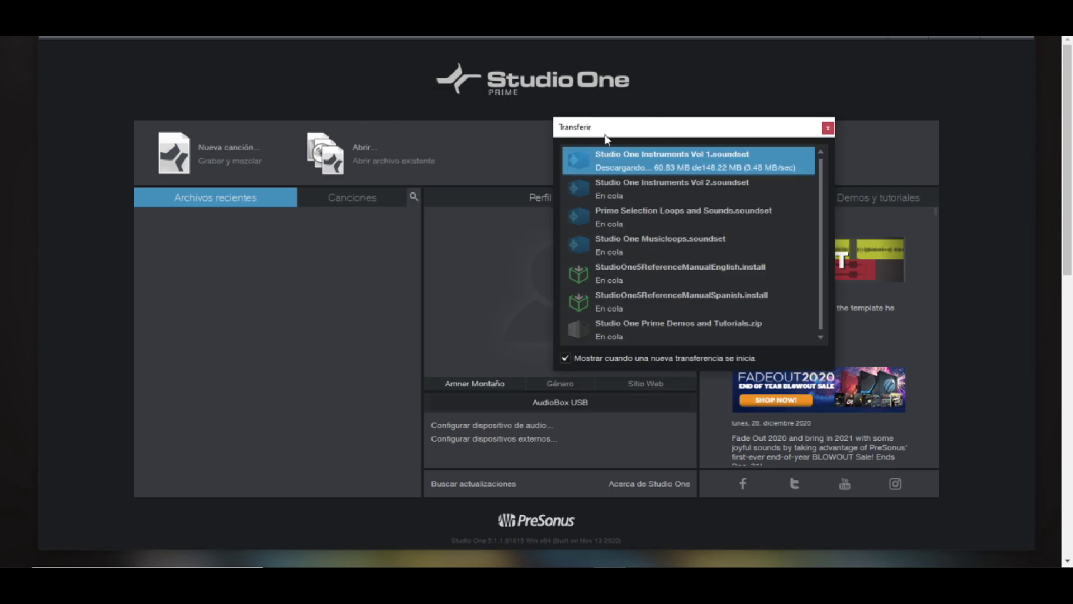
{"action": "left_click_drag", "start_coordinate": [664, 134], "coordinate": [830, 194]}
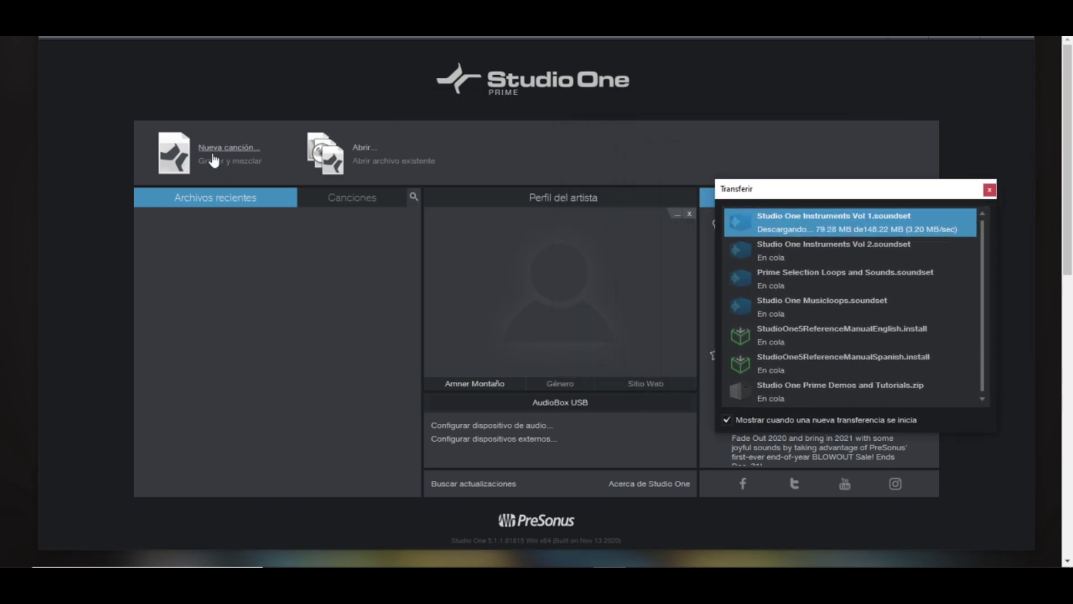
{"action": "left_click", "coordinate": [227, 142]}
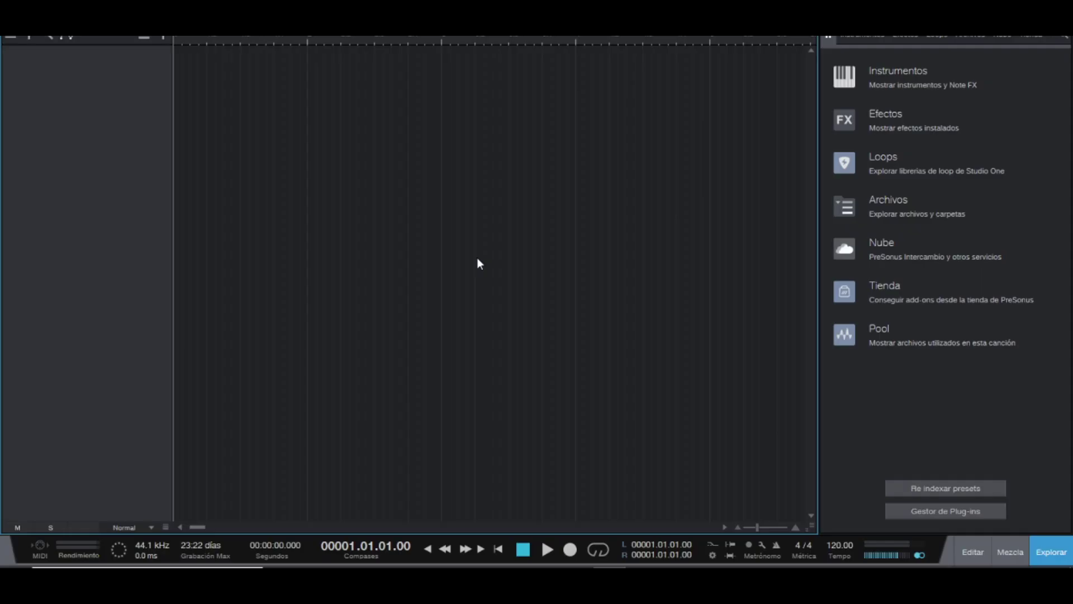